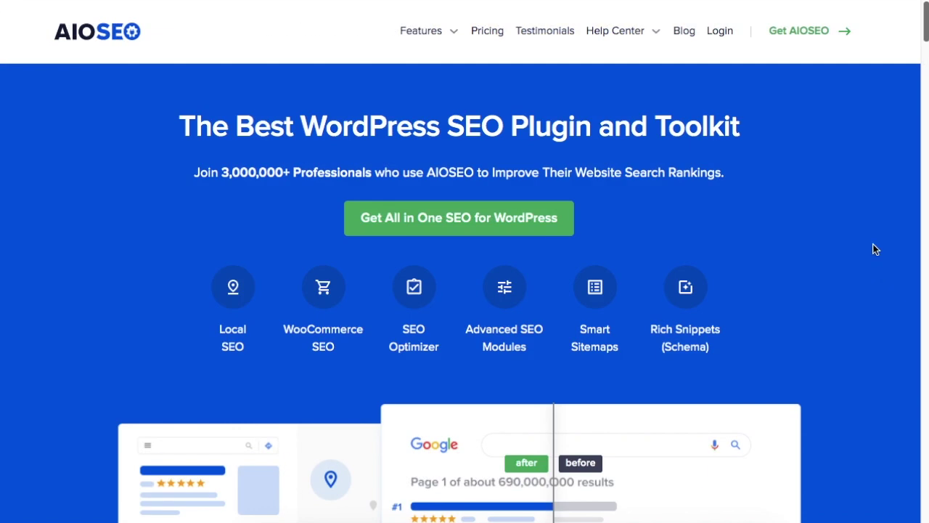
Look through the AIOSEO homepage from the before/after search preview down to the list of plugin features.
scroll(876, 249, down, 4)
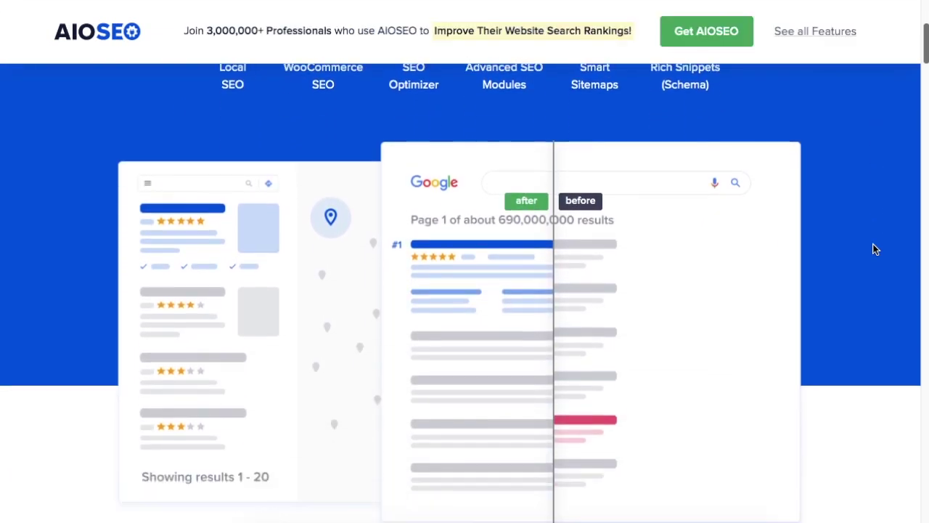
scroll(876, 249, down, 3)
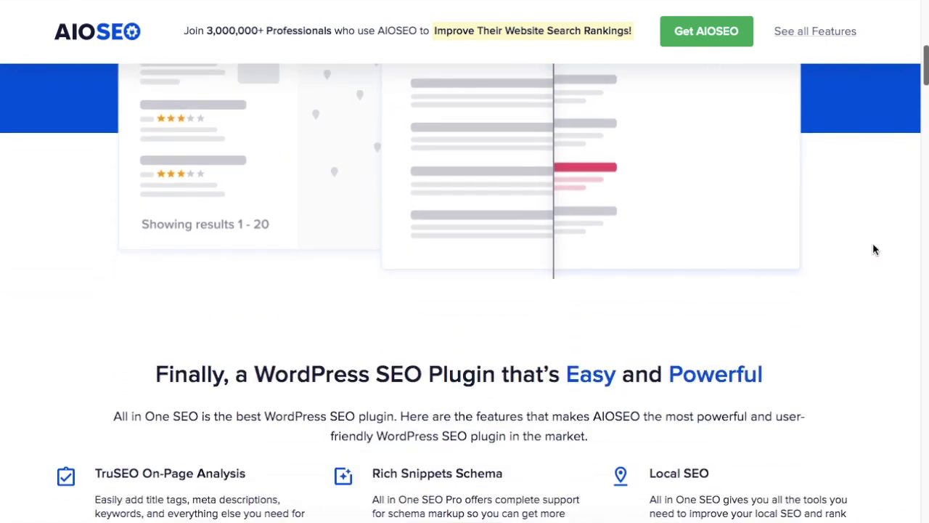
scroll(874, 249, down, 3)
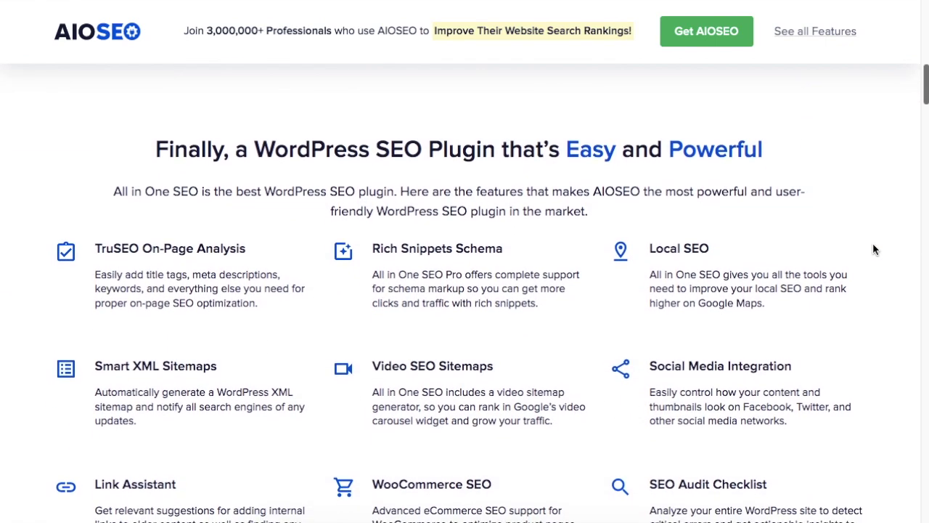
scroll(874, 249, down, 3)
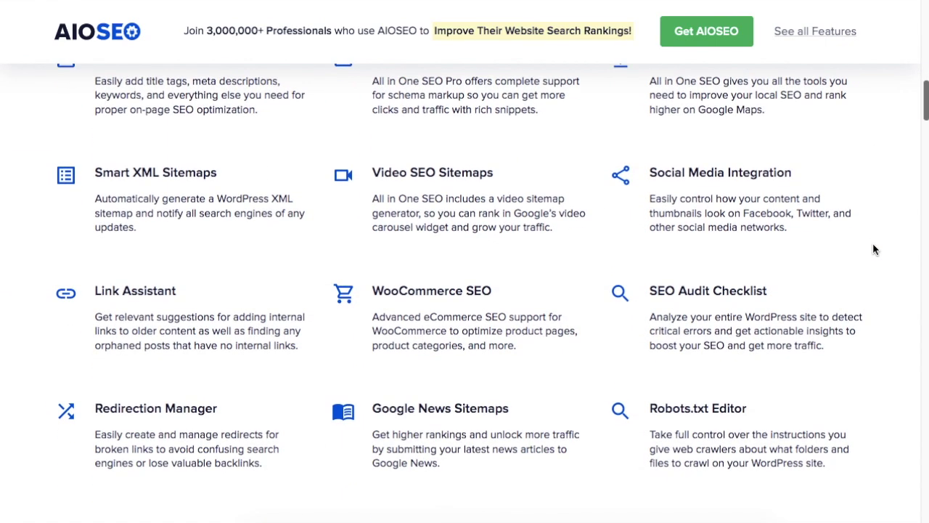
scroll(874, 249, down, 3)
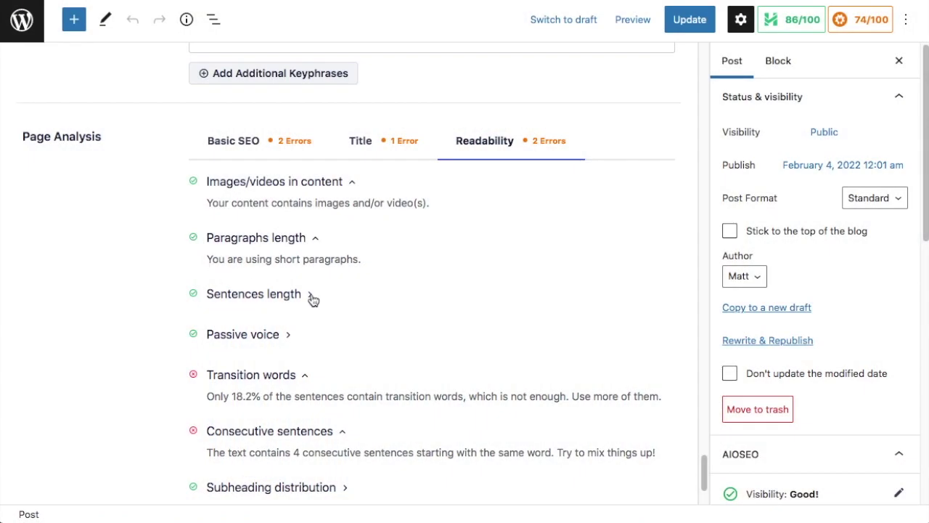
Expand the Sentences length and Passive voice checks in the post's Readability analysis.
click(311, 296)
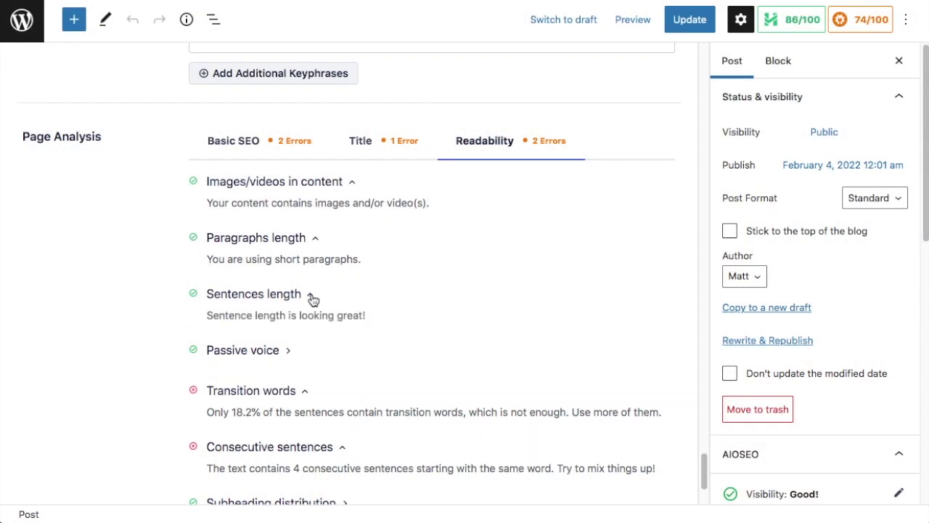
click(289, 353)
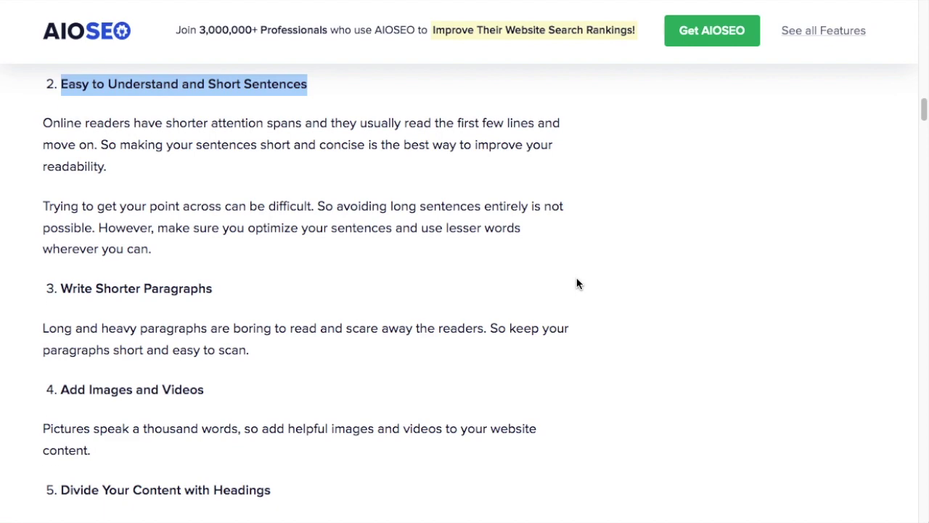
Highlight the two long paragraphs under "The Challenge of Executing an Internal Linking Strategy" in the Link Assistant article.
scroll(577, 283, down, 3)
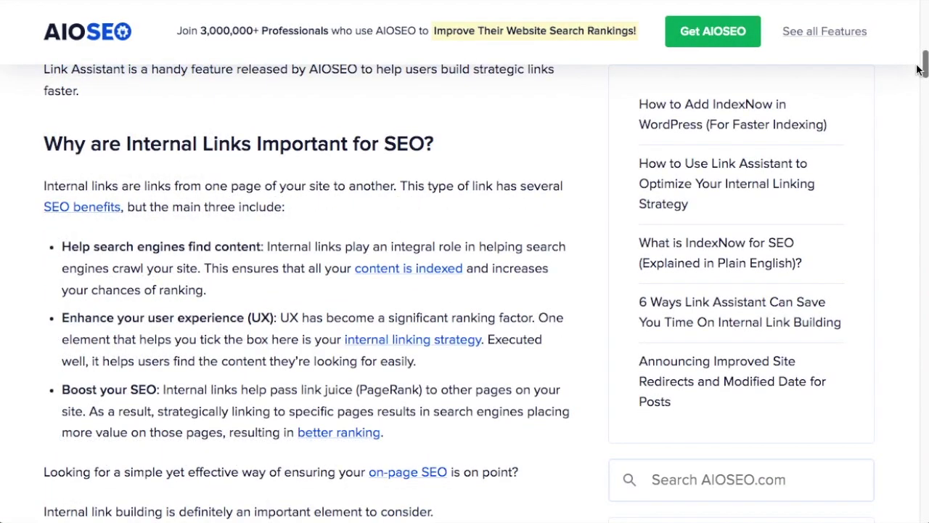
scroll(916, 73, down, 2)
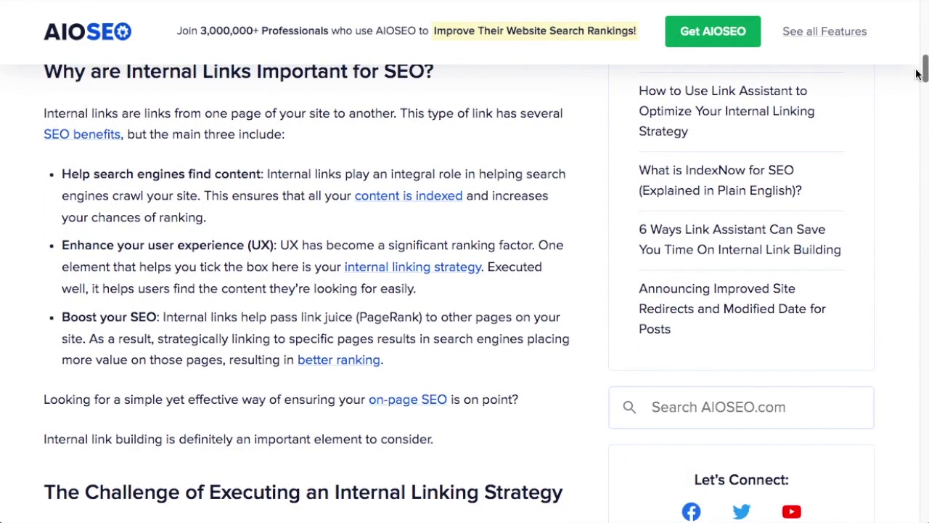
scroll(917, 73, down, 5)
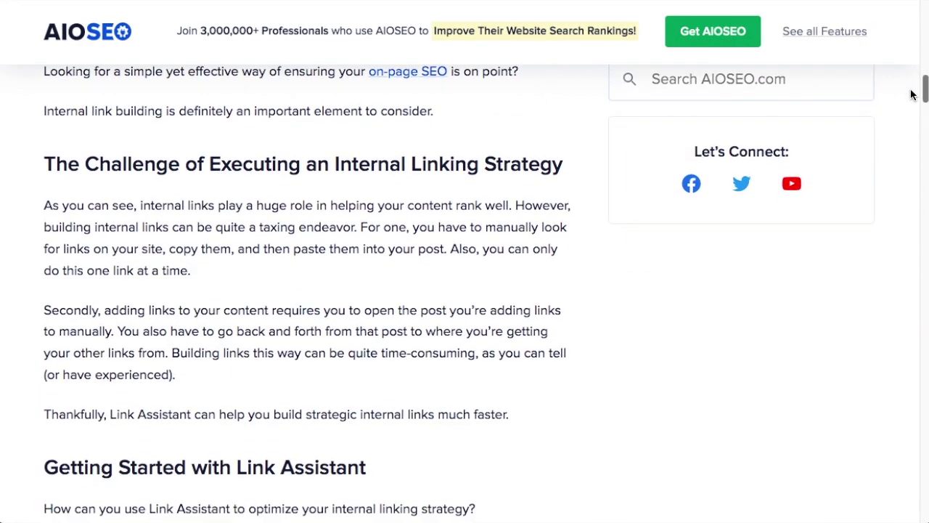
scroll(916, 97, down, 1)
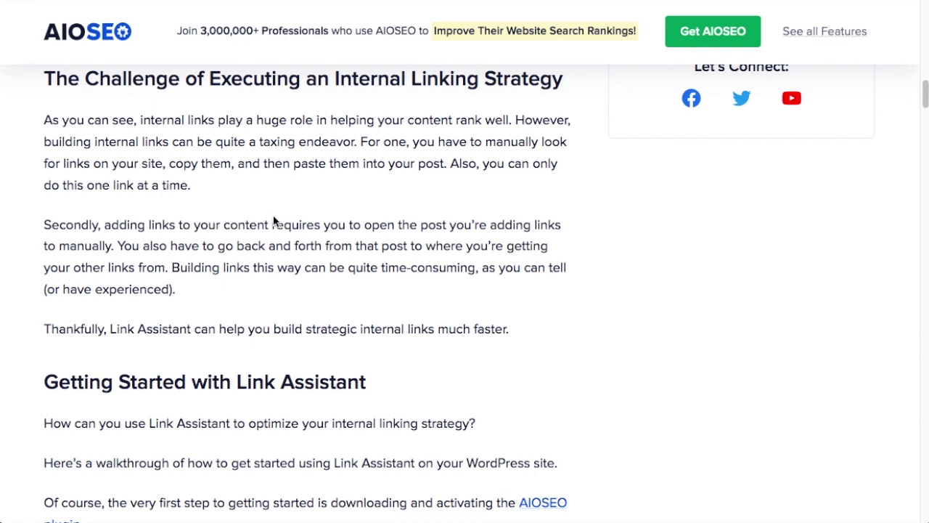
drag(204, 186, 45, 122)
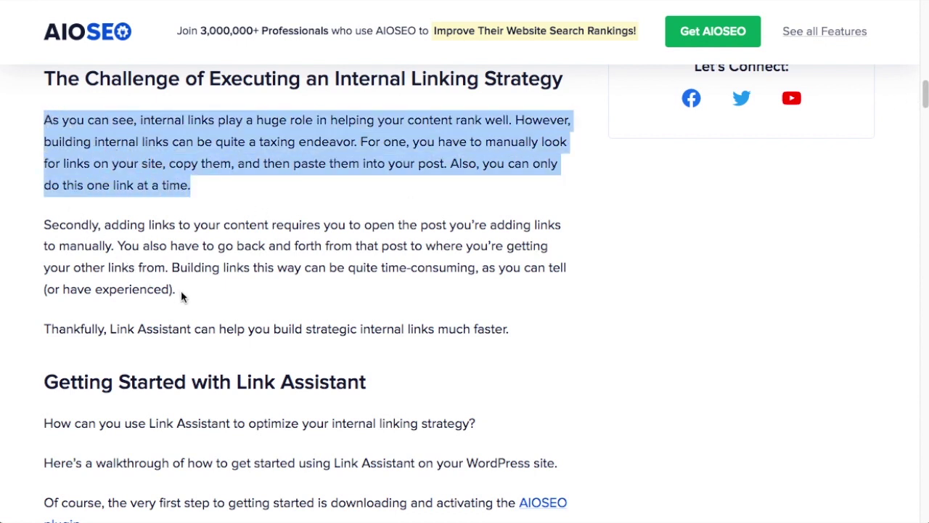
drag(180, 290, 42, 229)
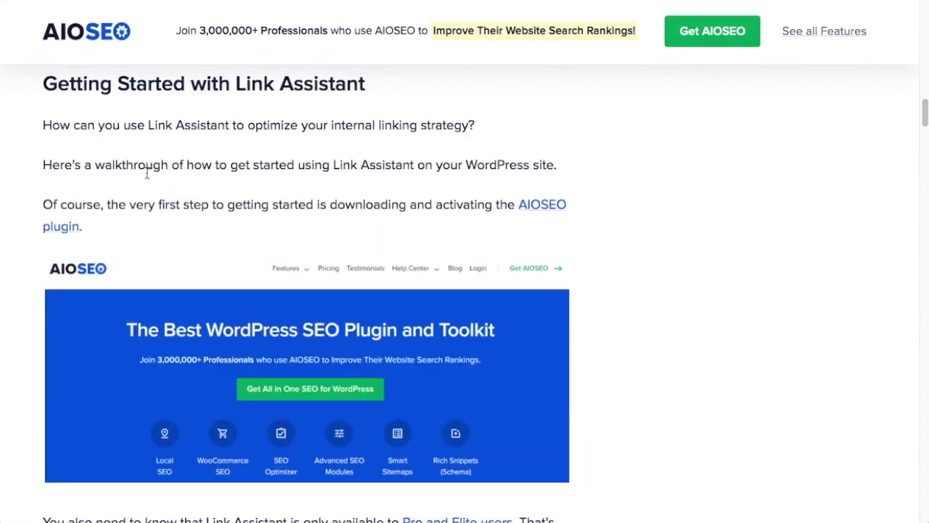
Highlight the AIOSEO homepage image under "Getting Started with Link Assistant" and view the section on how to use Link Assistant.
scroll(124, 170, down, 2)
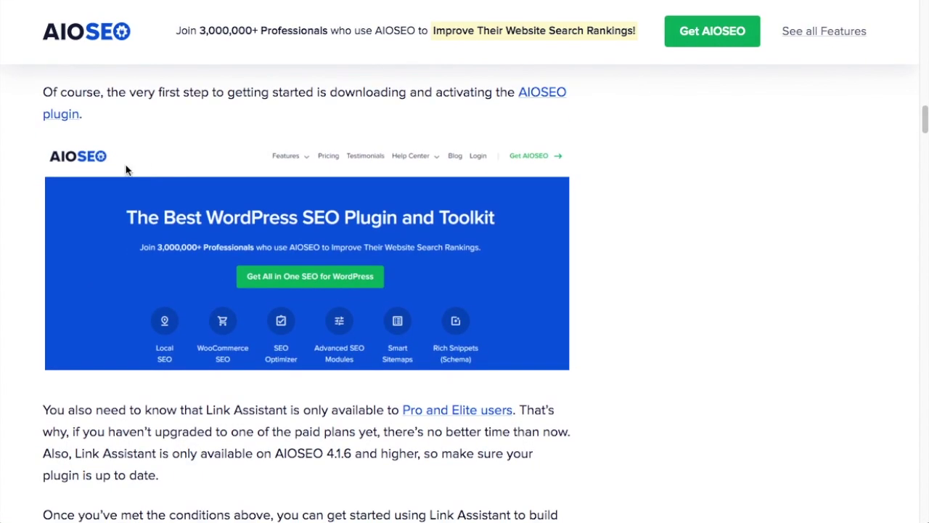
drag(28, 147, 299, 272)
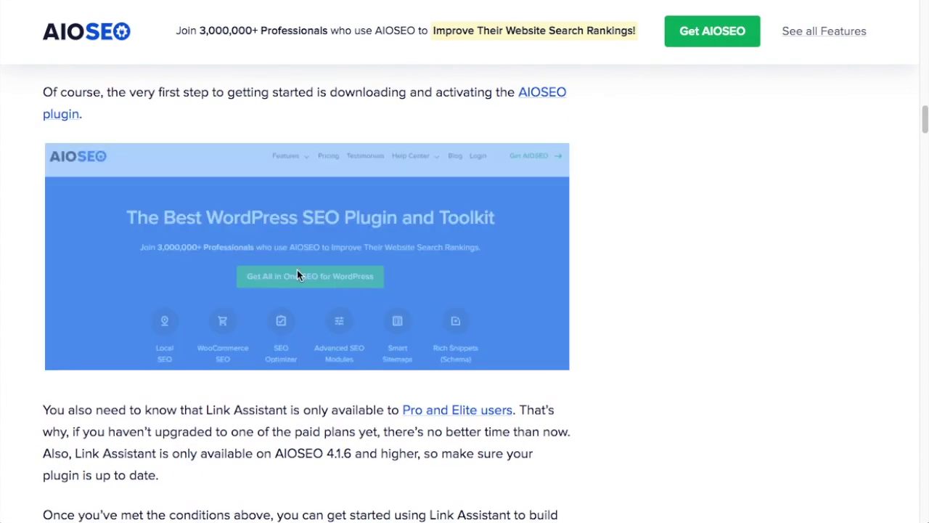
scroll(297, 270, down, 1)
scroll(295, 274, down, 5)
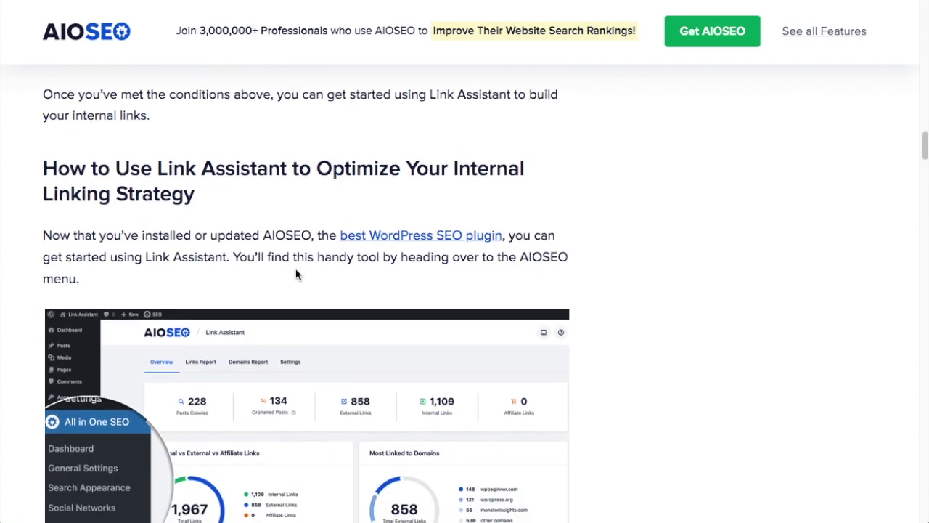
scroll(295, 274, down, 1)
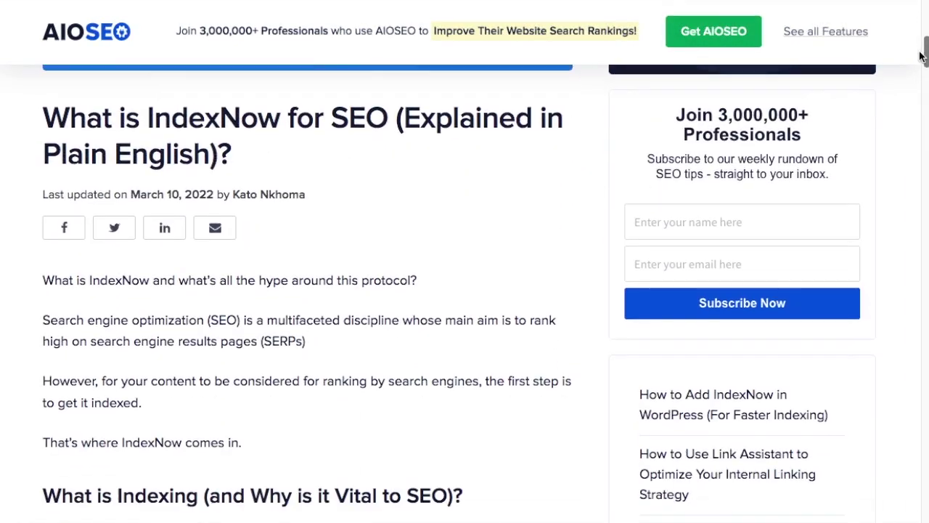
Highlight section headings in the IndexNow article, including "What is Indexing (and Why is it Vital to SEO)?" and "How to Implement IndexNow on Your Website".
scroll(829, 93, down, 3)
drag(464, 249, 35, 253)
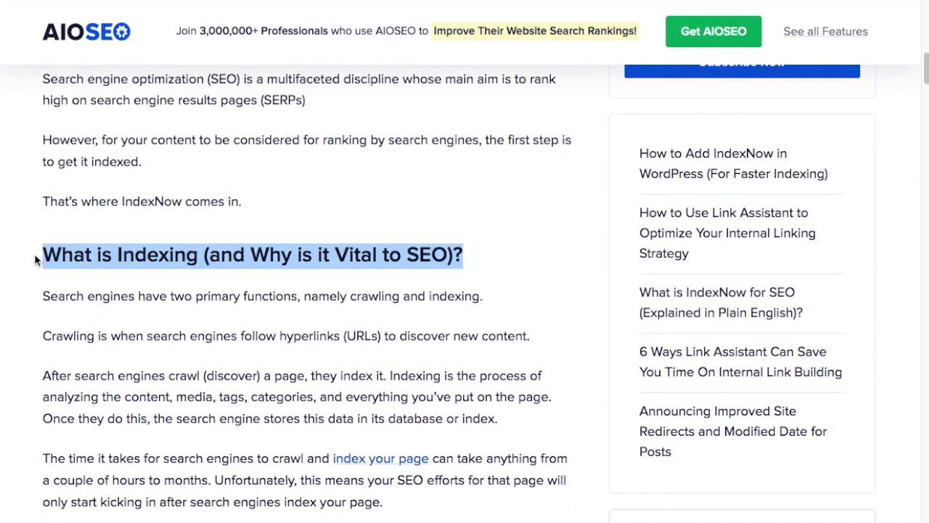
scroll(294, 259, down, 5)
drag(542, 192, 42, 192)
scroll(229, 240, down, 4)
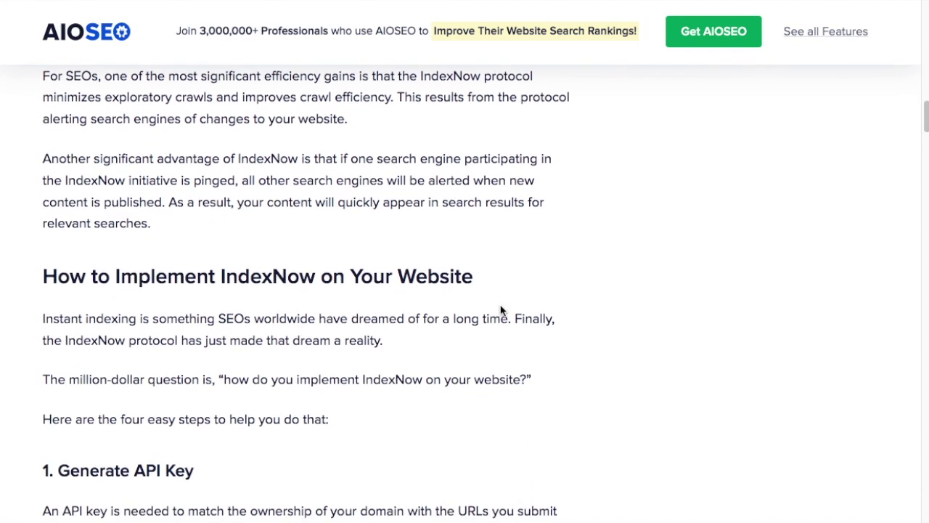
drag(481, 287, 41, 279)
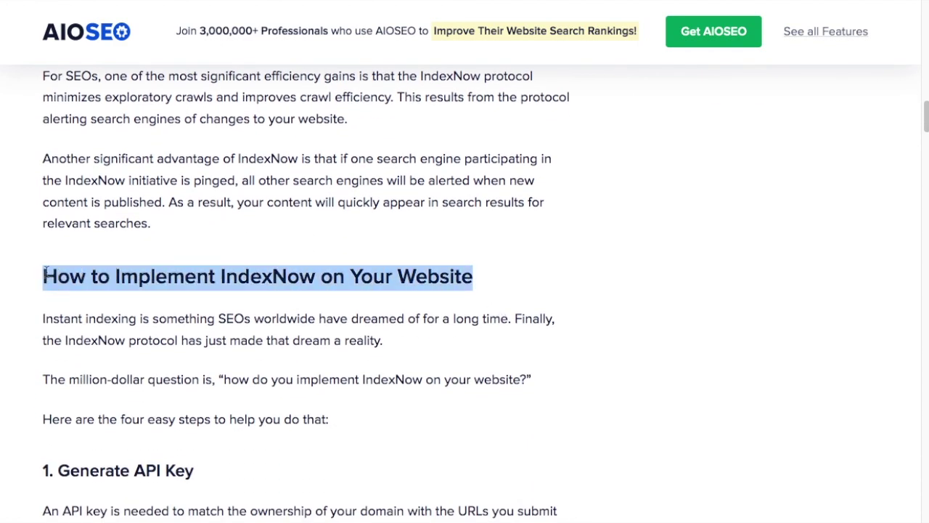
scroll(226, 238, down, 1)
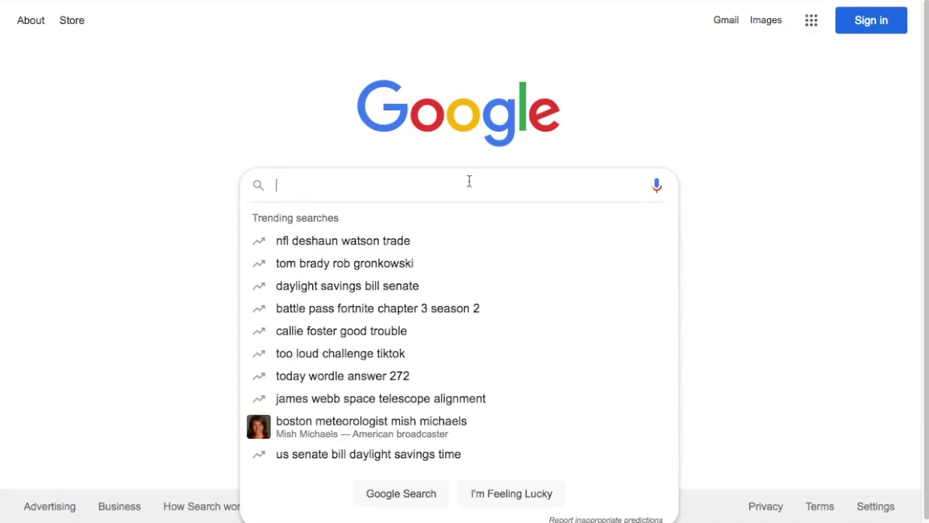
Search Google for "passive vs active voice".
text(passive vs)
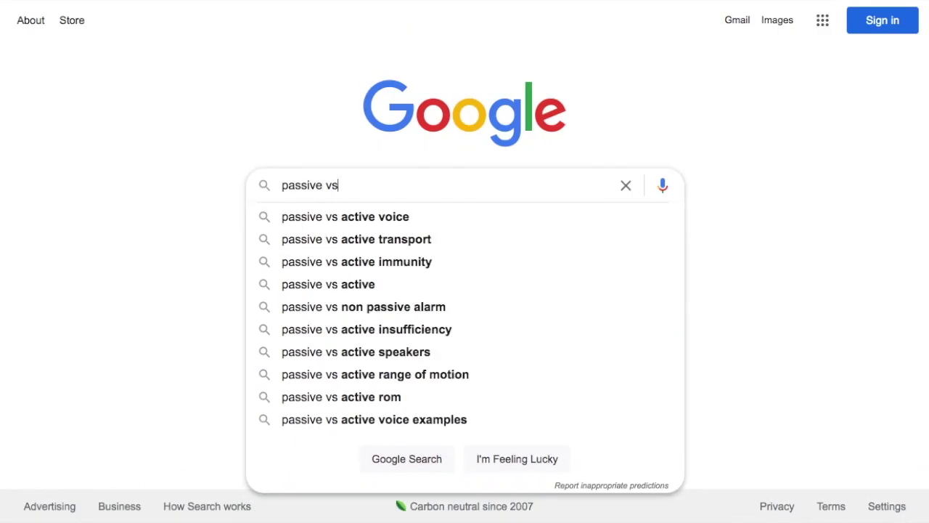
text( active voice)
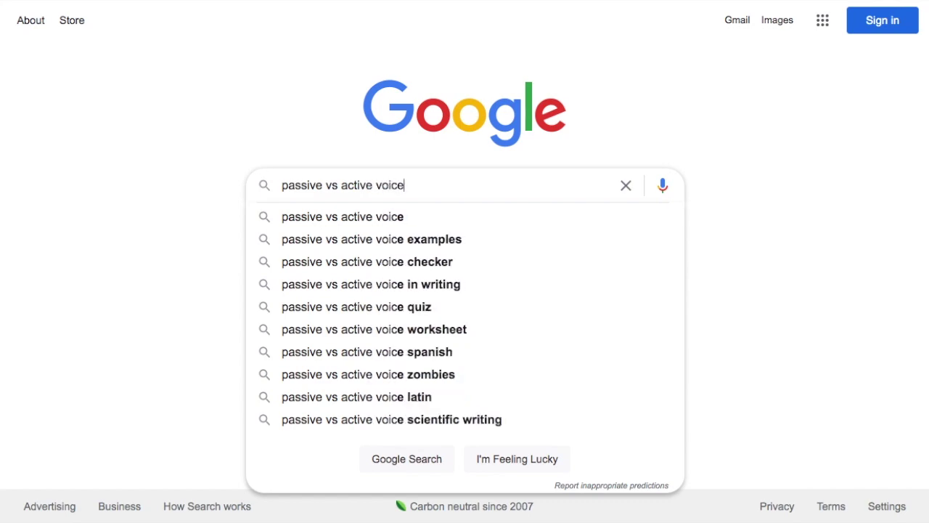
key(Return)
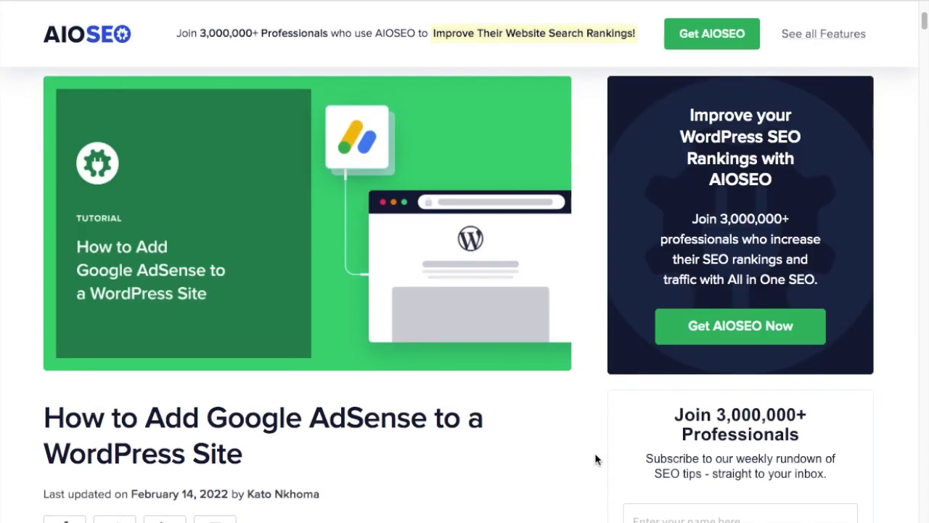
Find the word "however" in the Google AdSense article and go through its successive matches.
key(ctrl+f)
text(h)
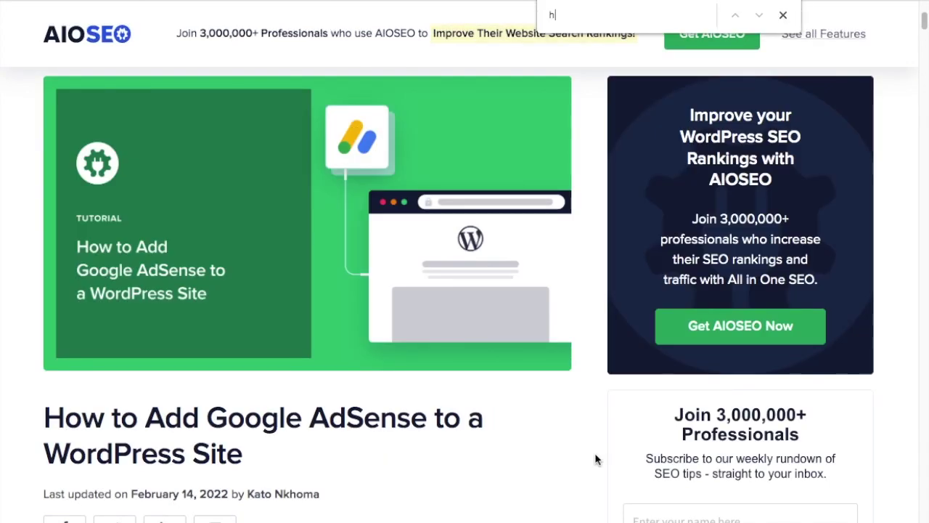
text(owever)
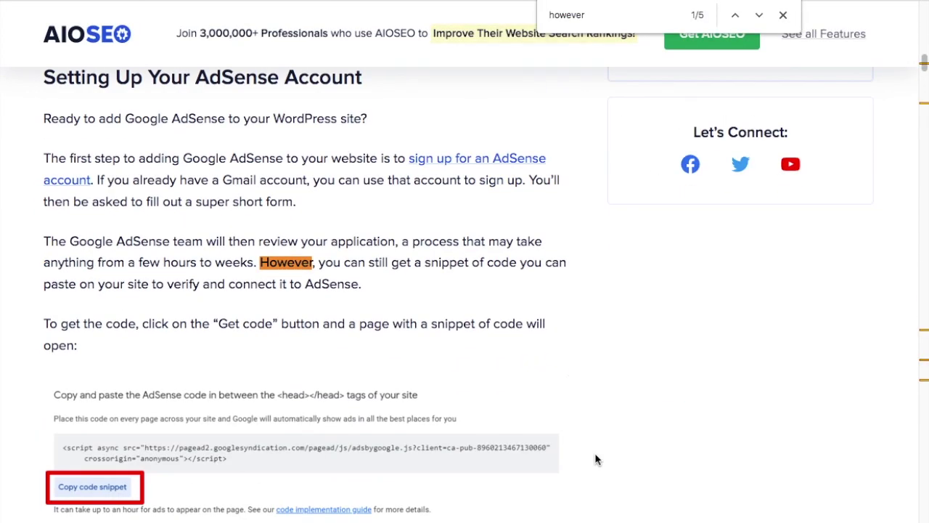
click(759, 15)
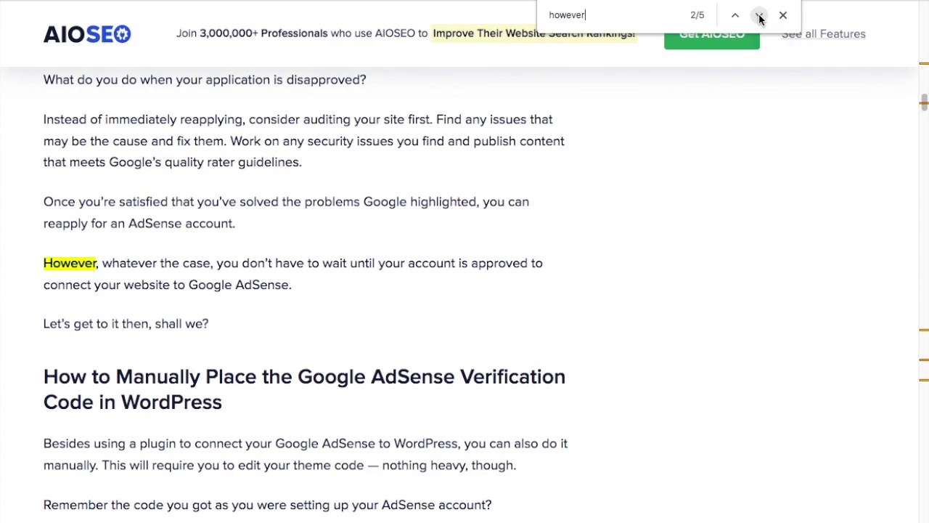
click(760, 15)
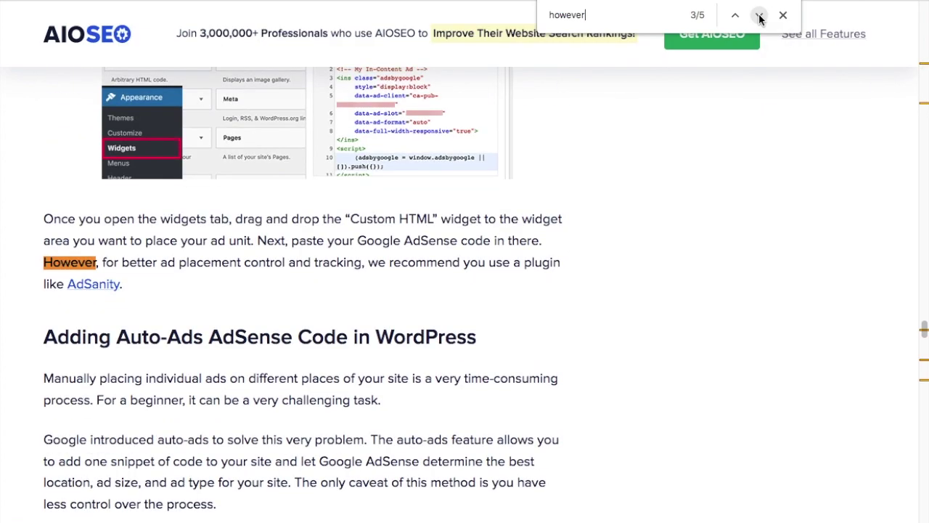
click(759, 15)
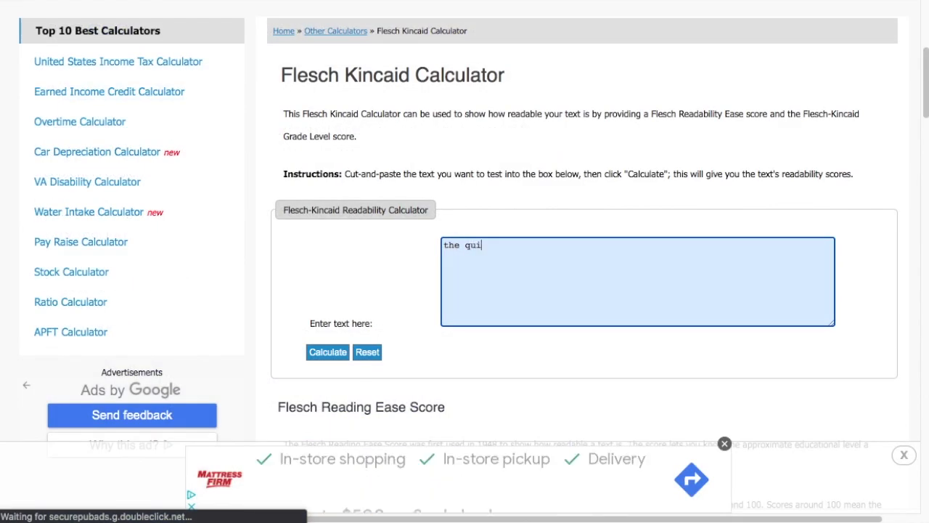
Calculate the Flesch Kincaid readability scores for the text "the quick brown fox jumps over the lazy dog." and view the results.
text(ck brown fox j)
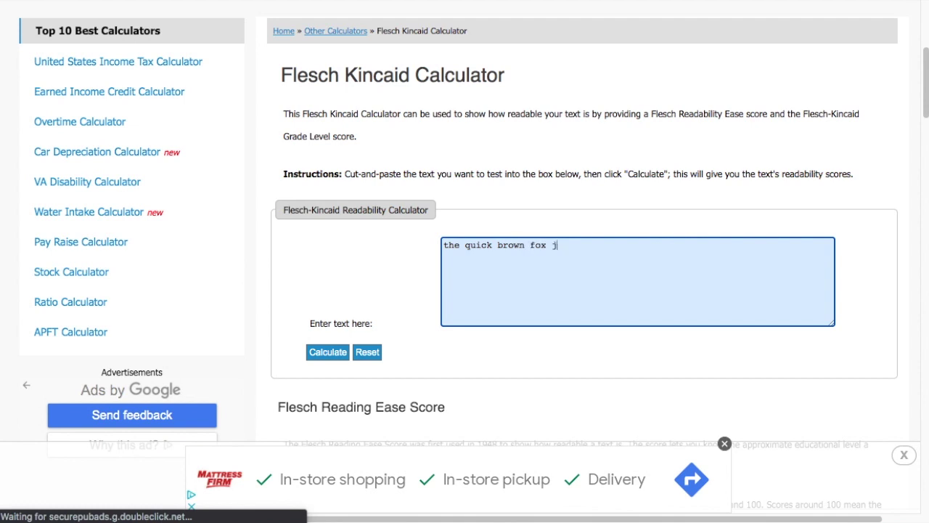
text(umps over the lazy )
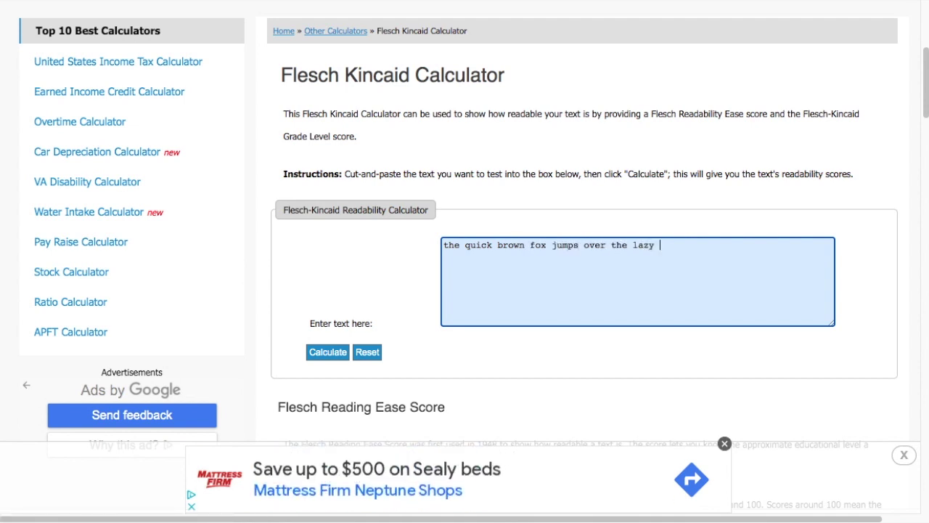
text(dog.)
click(331, 352)
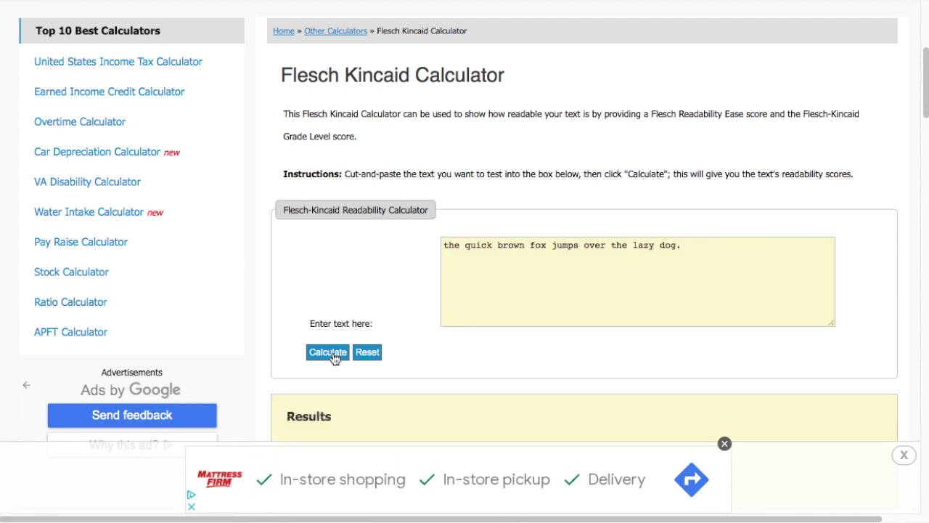
scroll(517, 315, down, 1)
scroll(516, 319, down, 3)
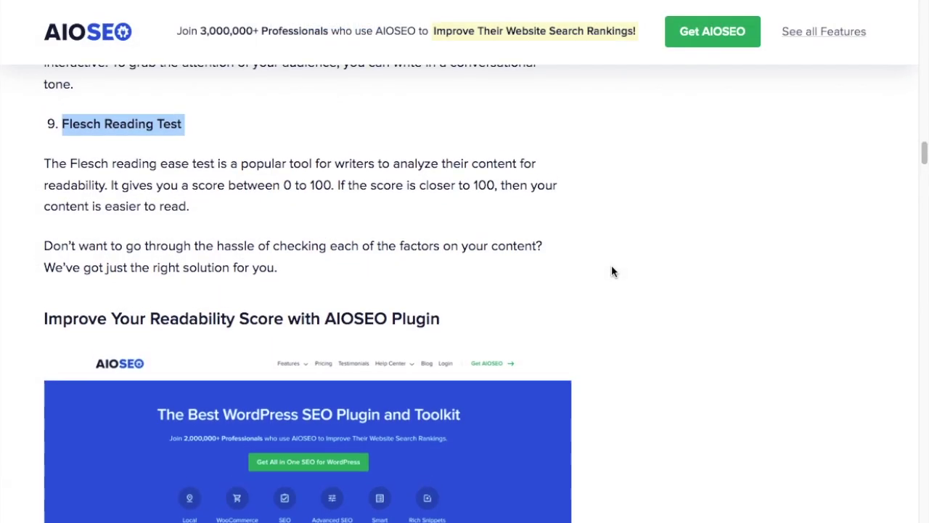
Review the article's readability tips from "Flesch Reading Test" back to "Easy to Understand and Short Sentences".
scroll(611, 268, up, 7)
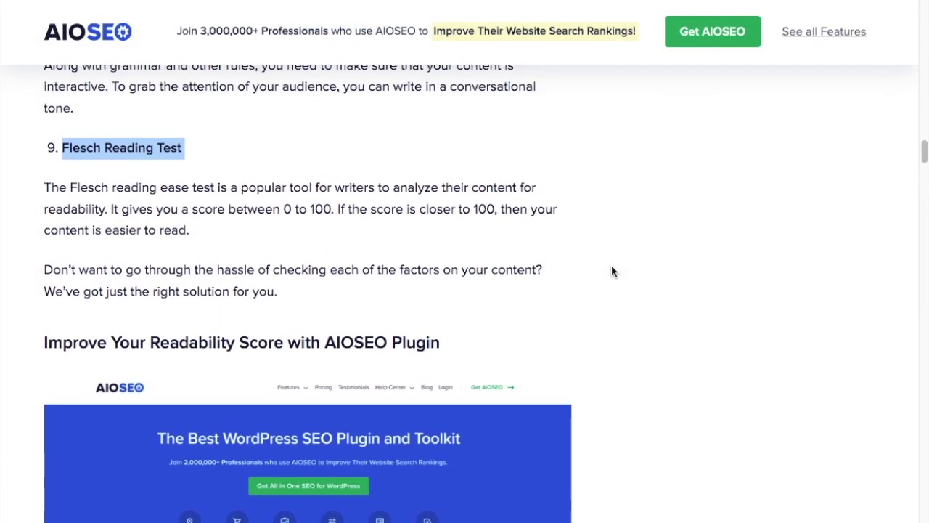
scroll(611, 266, up, 8)
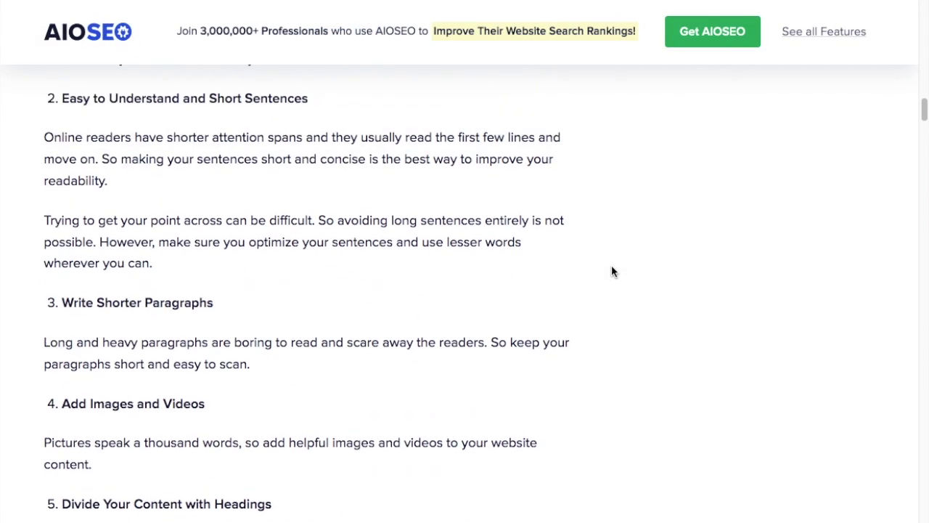
scroll(611, 271, down, 3)
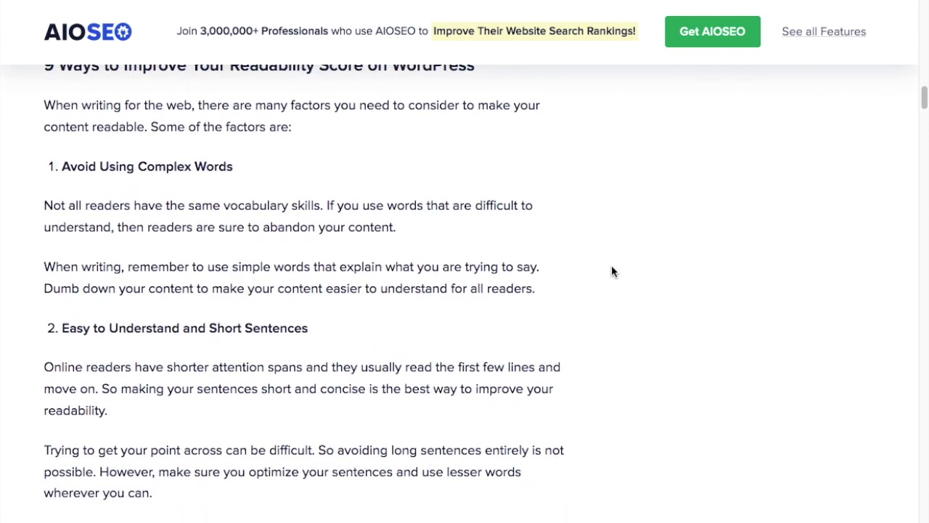
scroll(611, 271, down, 1)
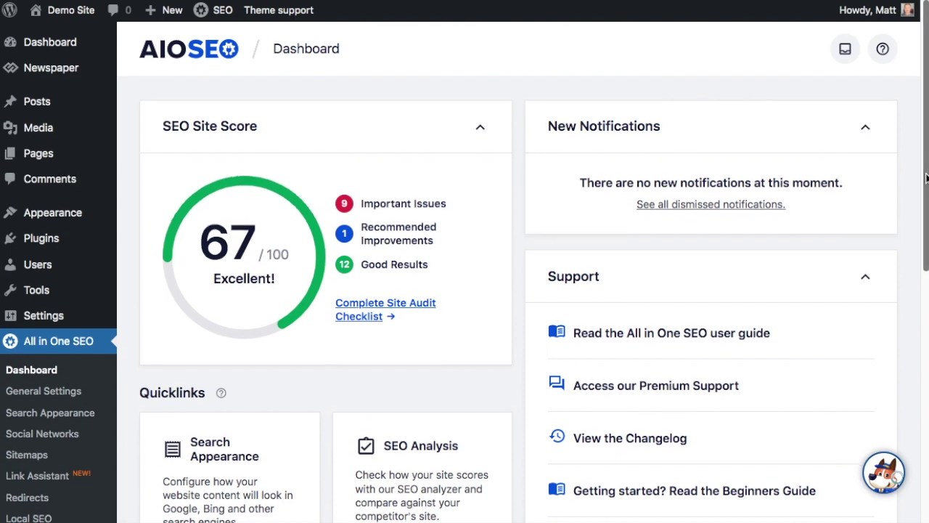
drag(926, 176, 898, 342)
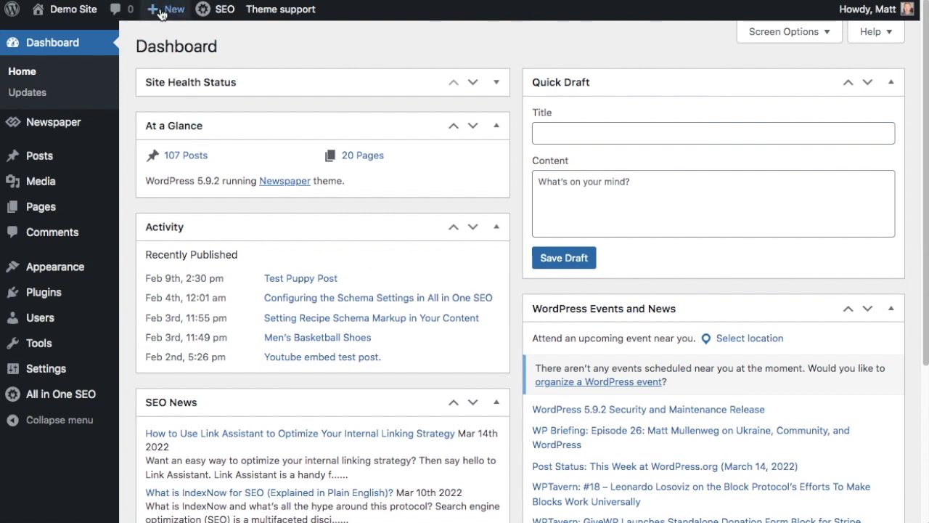
From the list of all posts, open "Configuring the Schema Settings in All in One SEO" in the block editor.
mouse_move(168, 9)
mouse_move(45, 161)
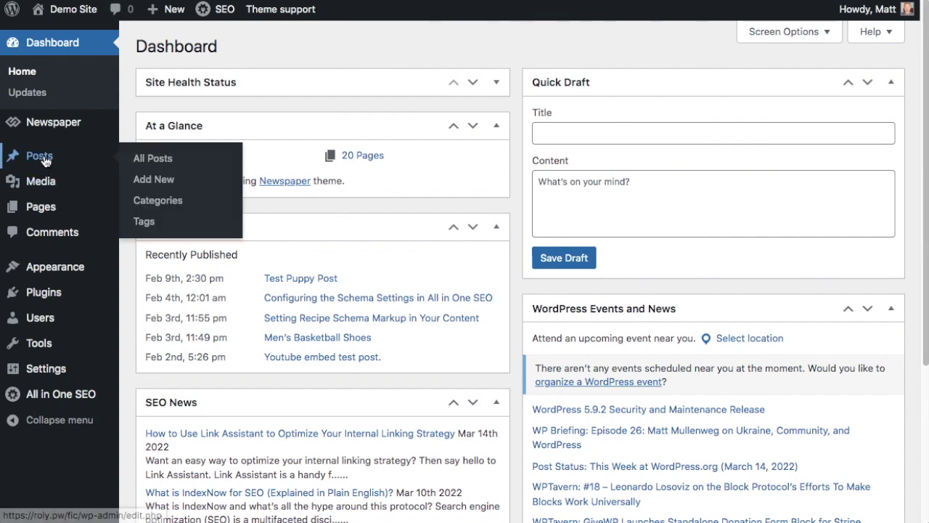
click(43, 159)
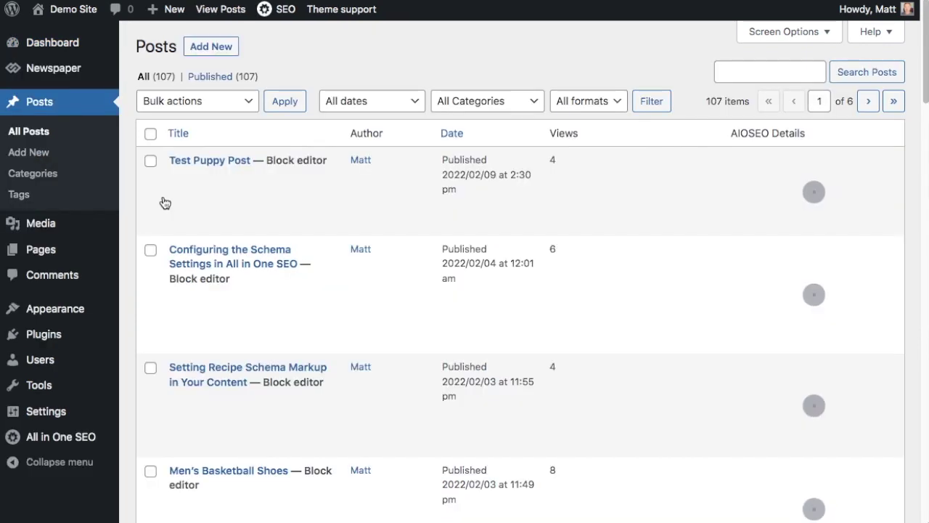
scroll(223, 235, down, 1)
scroll(223, 235, down, 1)
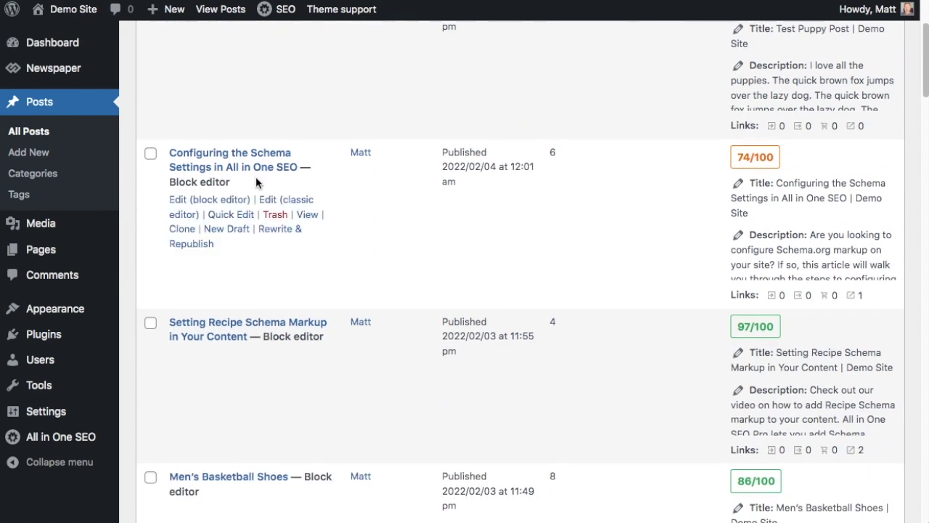
click(256, 174)
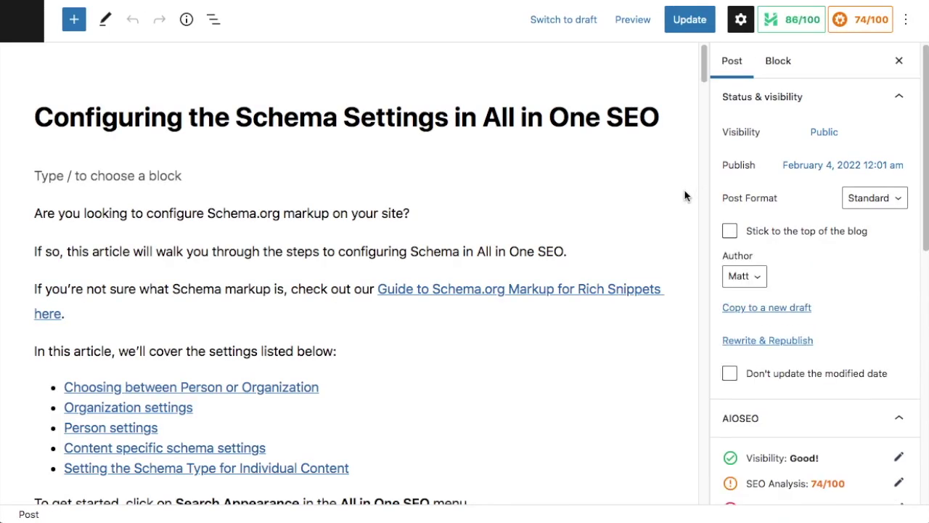
Show the Readability results of the Page Analysis in the post's AIOSEO Settings.
scroll(706, 145, down, 10)
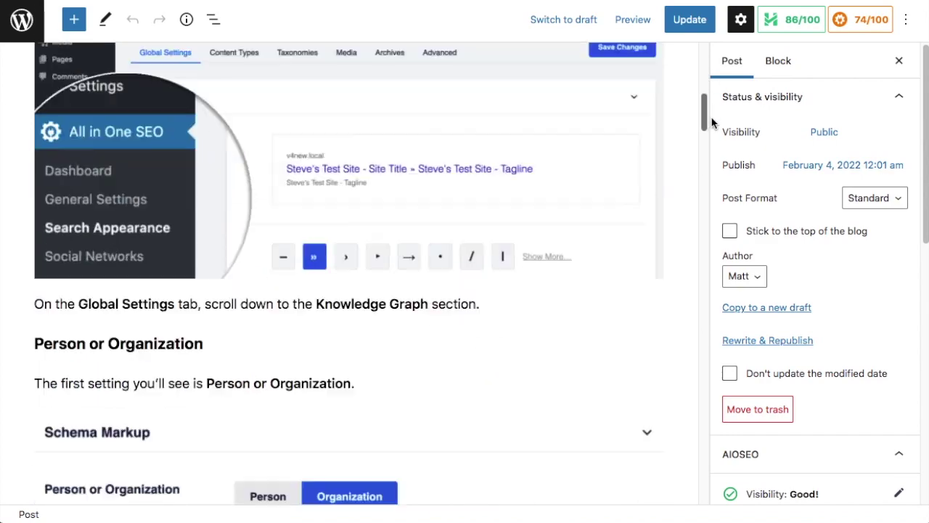
scroll(705, 179, down, 15)
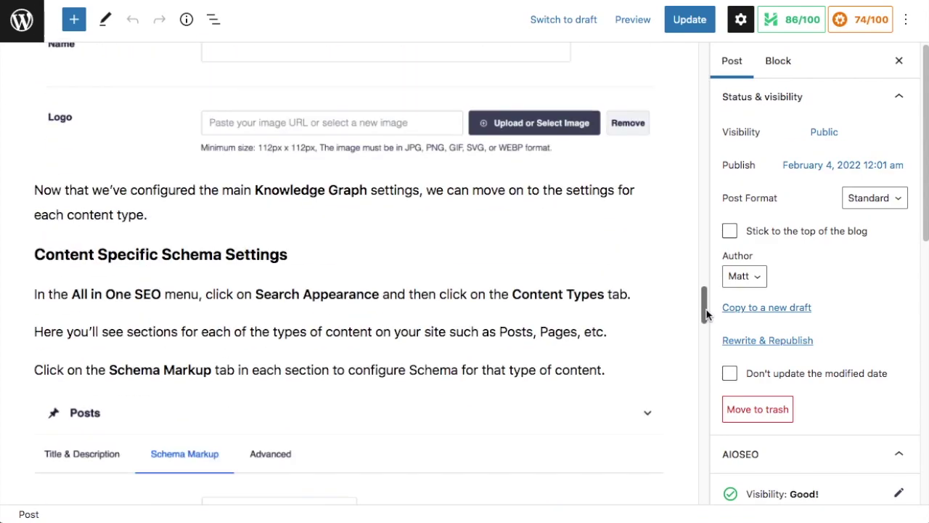
drag(710, 336, 715, 419)
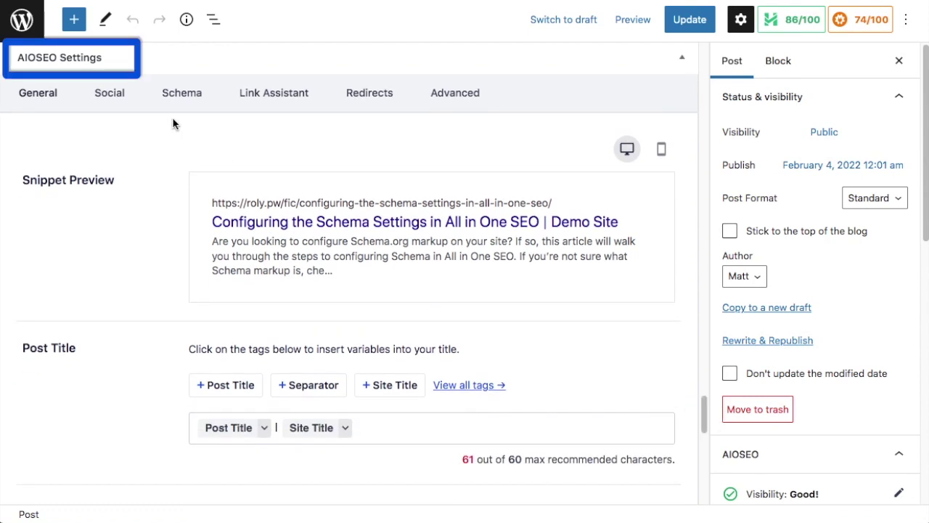
scroll(397, 216, down, 5)
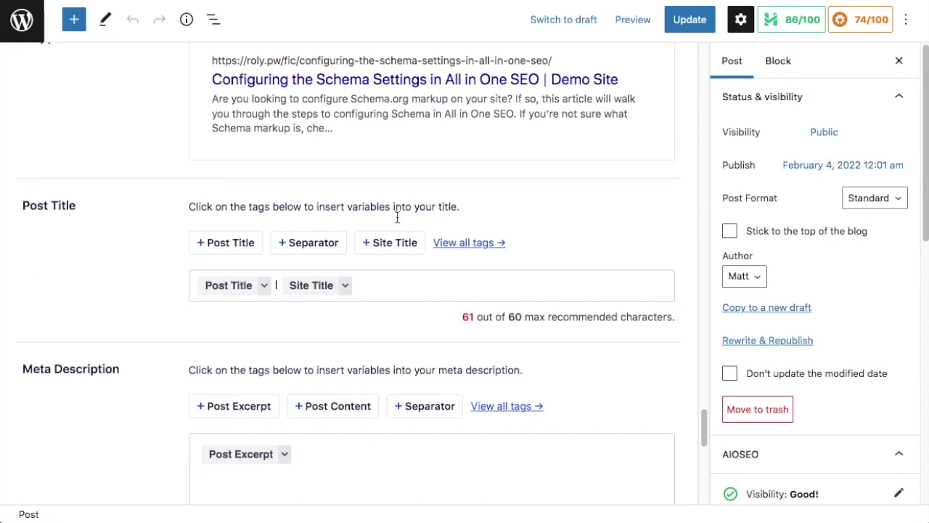
scroll(397, 217, down, 6)
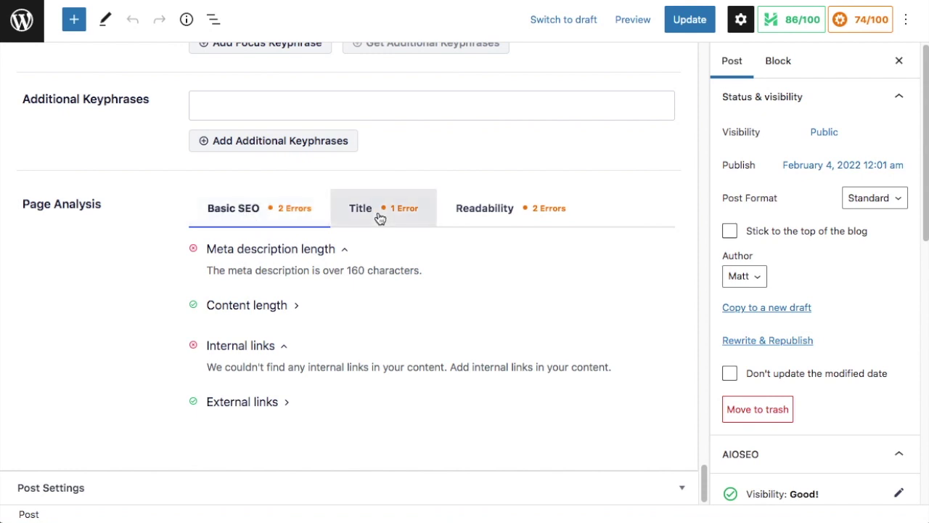
click(486, 216)
scroll(704, 232, down, 2)
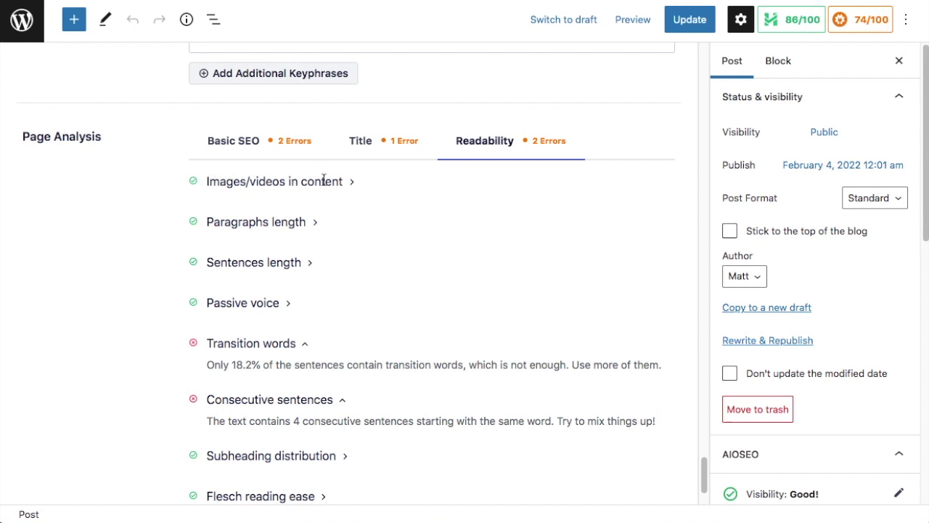
Expand the readability details for images/videos in content, paragraphs length and sentences length, and check passive voice before collapsing it again.
click(350, 184)
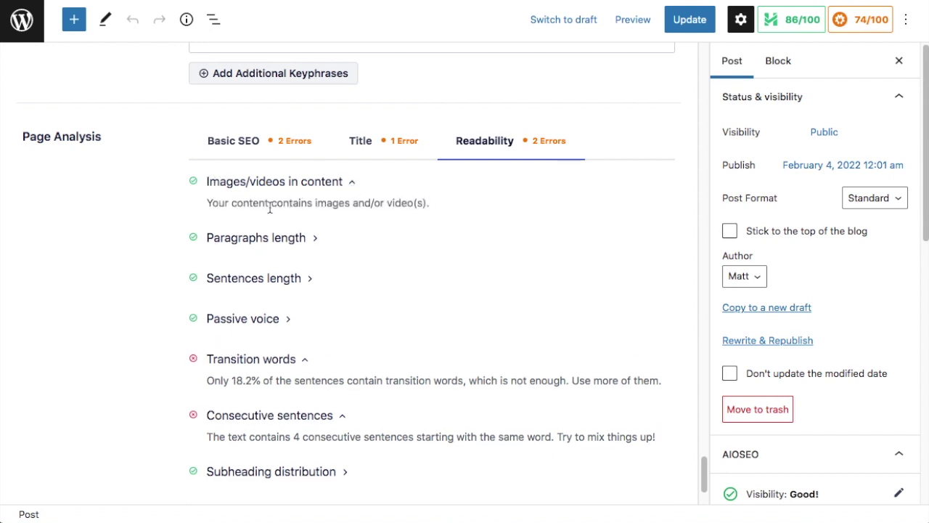
click(315, 239)
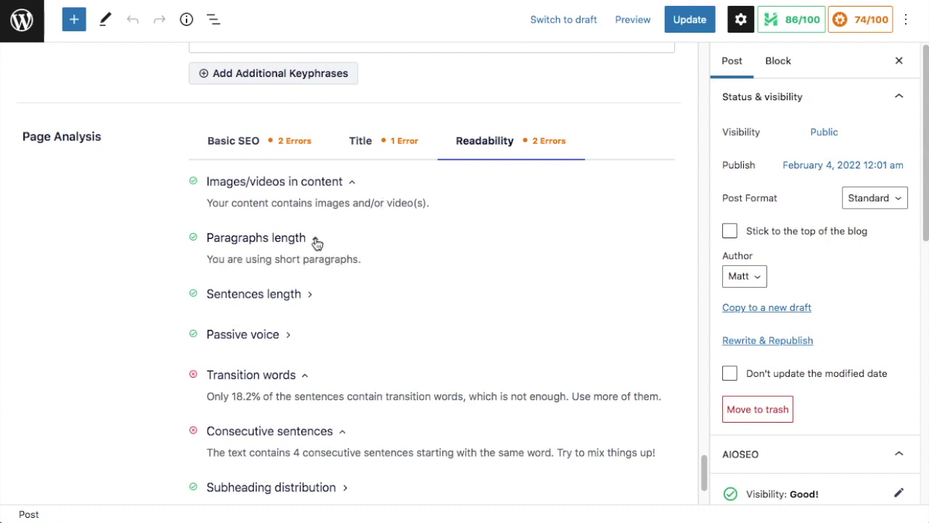
click(311, 296)
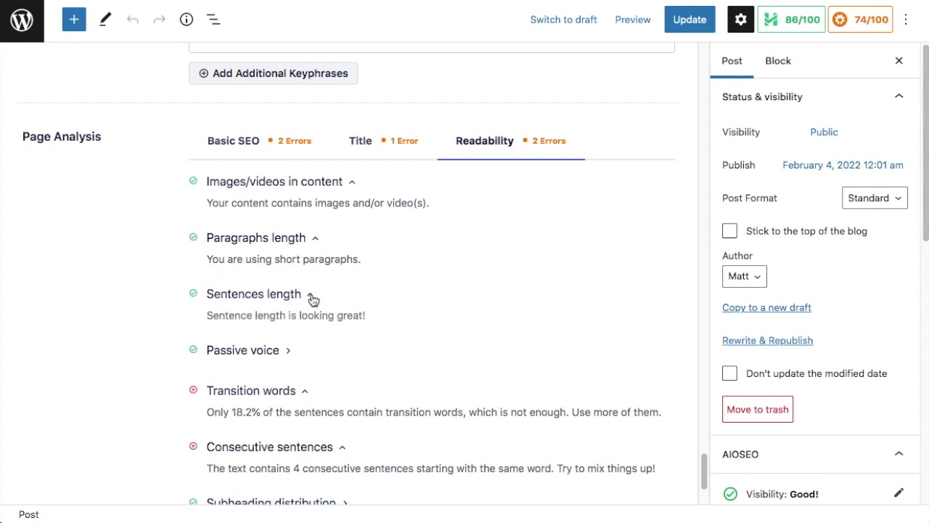
click(290, 354)
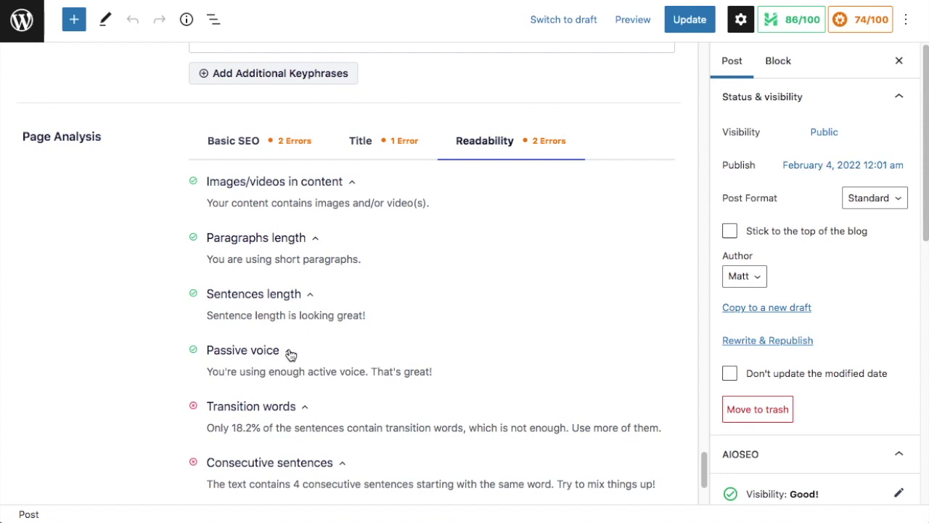
click(290, 354)
Expand the subheading distribution and Flesch reading ease details and review the complete list of readability checks.
scroll(423, 319, down, 3)
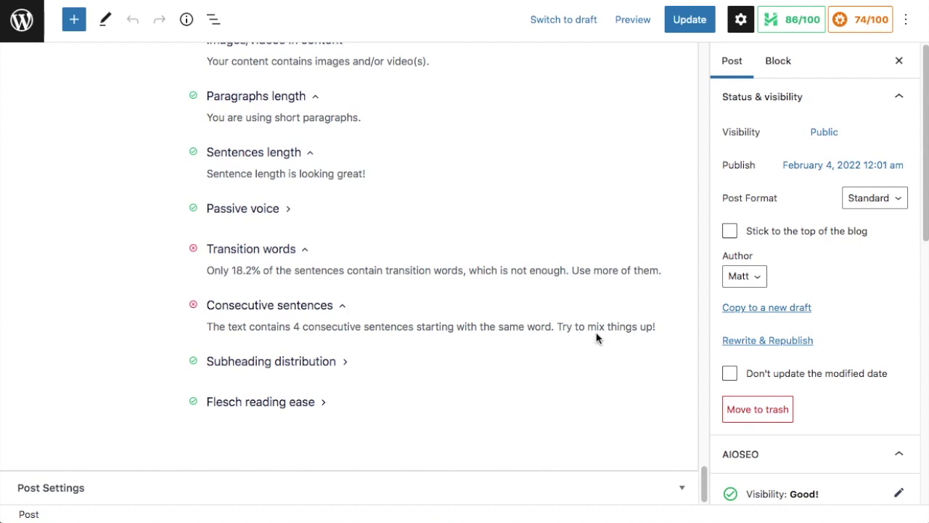
click(348, 367)
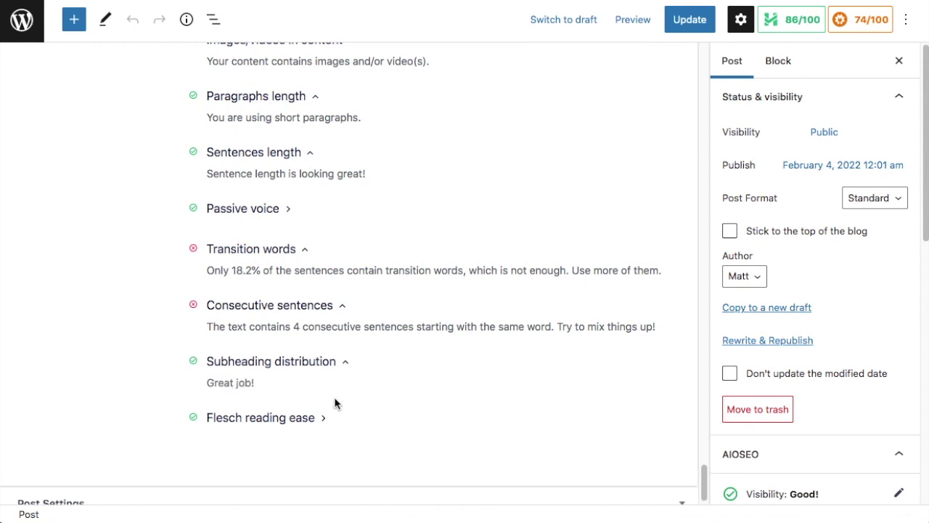
click(326, 421)
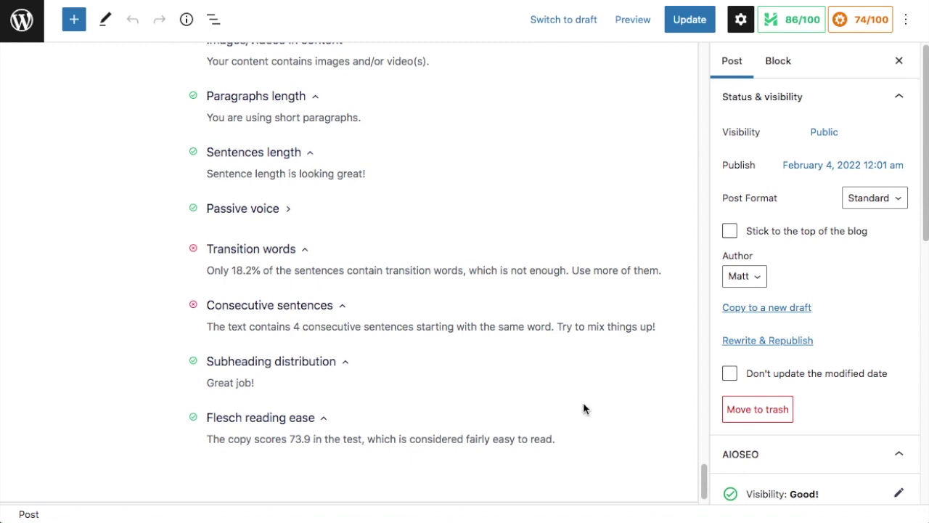
scroll(583, 406, up, 3)
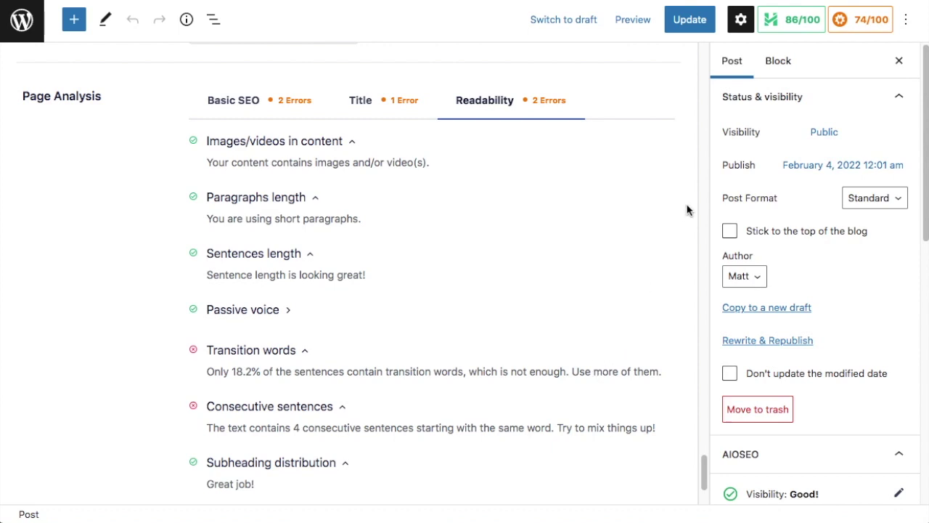
scroll(686, 209, down, 1)
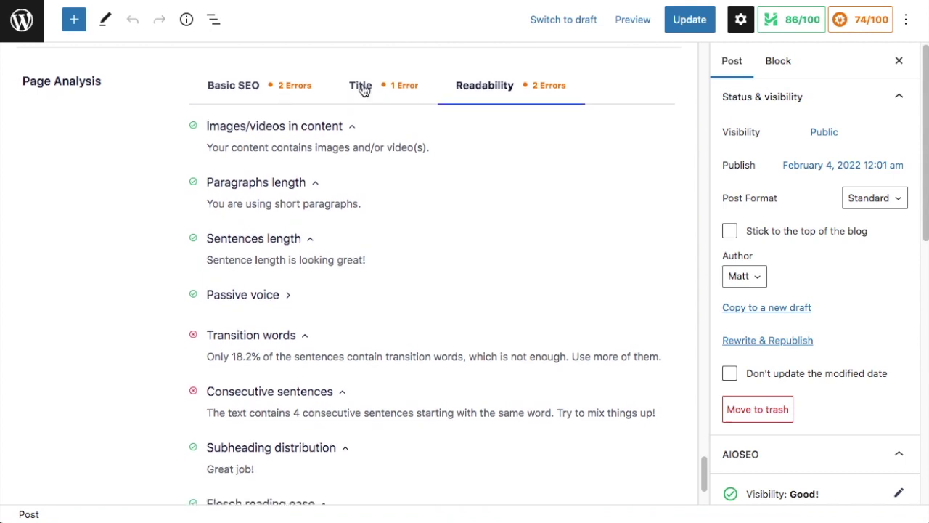
scroll(394, 295, down, 2)
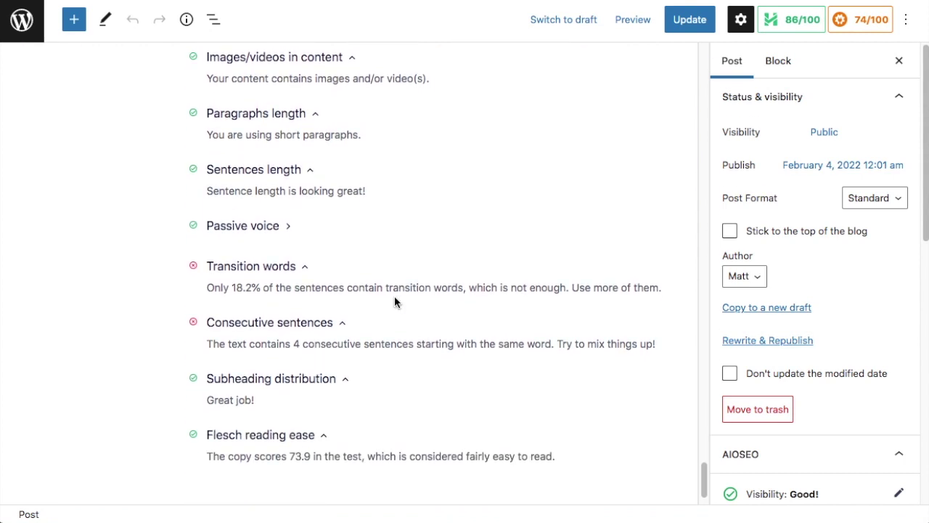